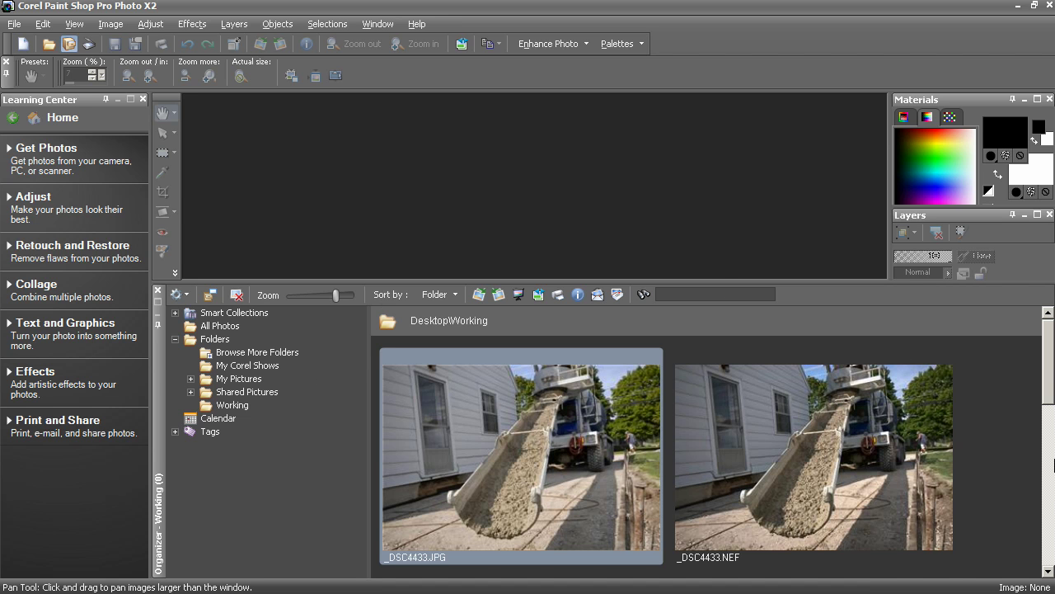
Browse the Organizer, open the _DSC4433.JPG photo, then close it
left_click_drag(1052, 397, 1053, 461)
scroll(868, 429, "up", 5)
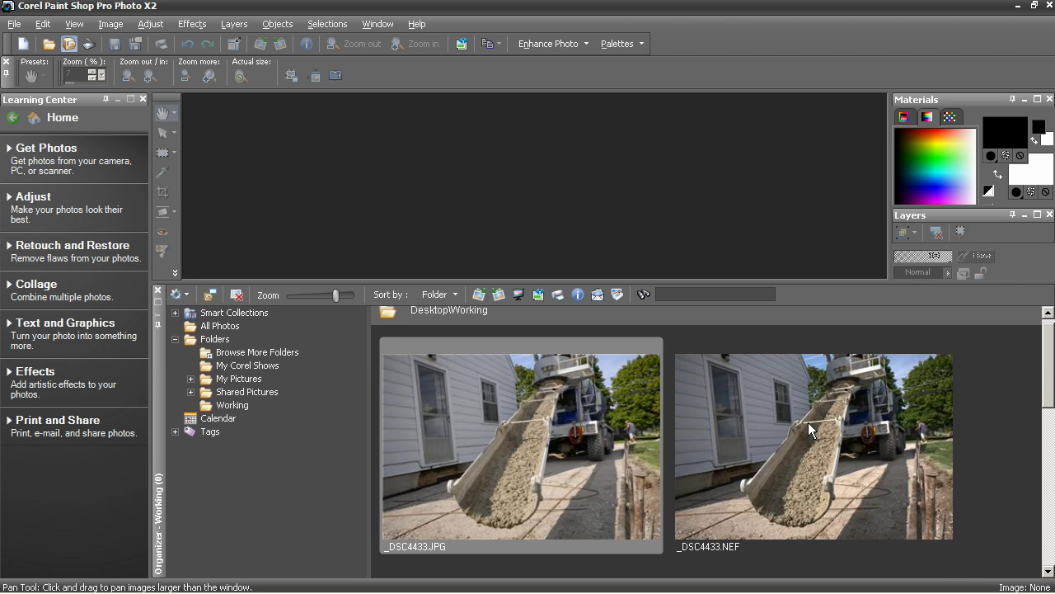
scroll(713, 442, "down", 3)
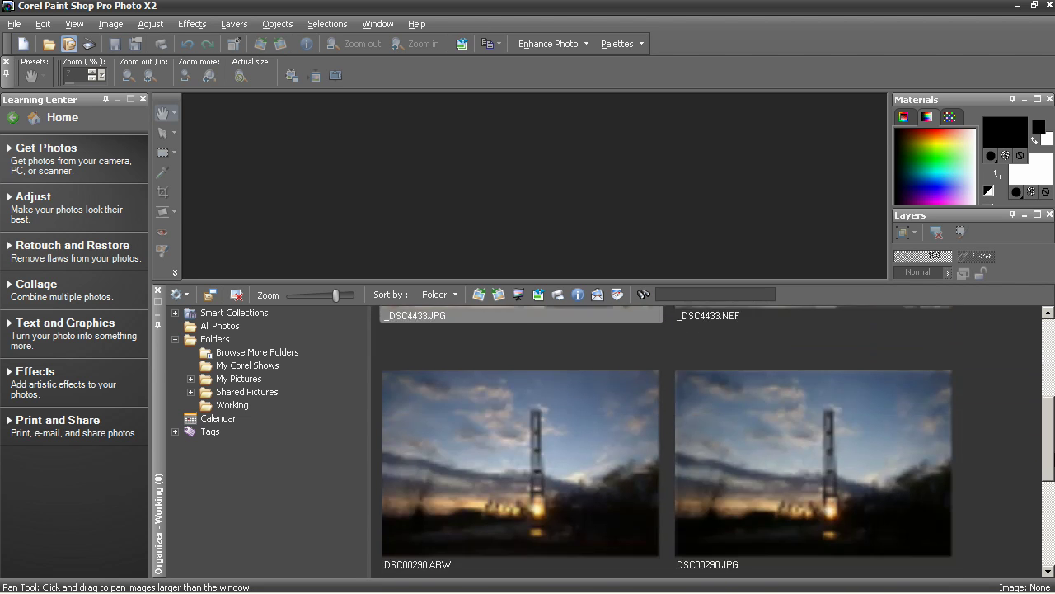
mouse_move(658, 437)
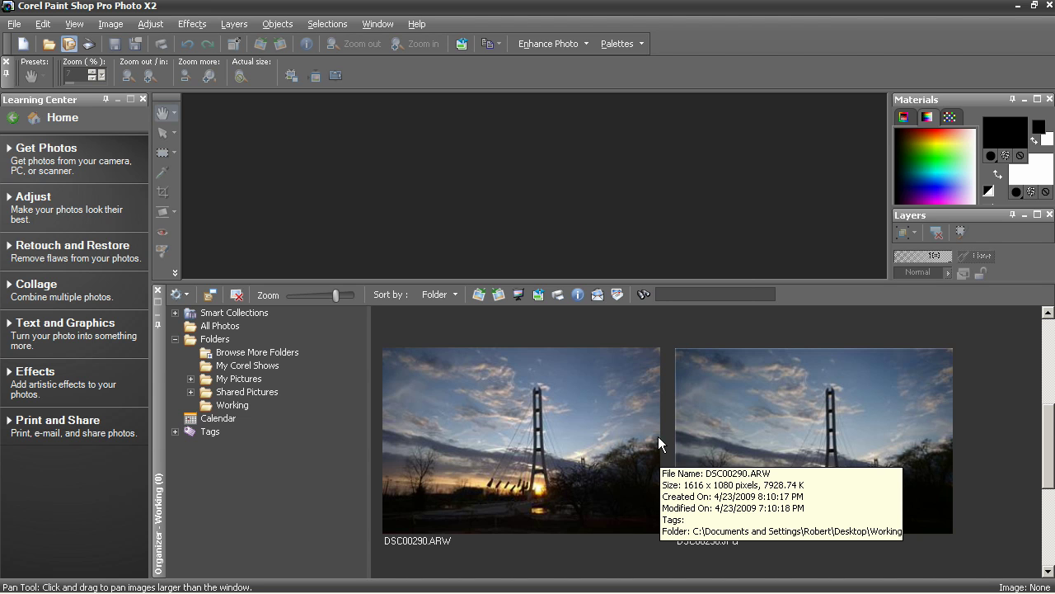
scroll(1050, 416, "up", 3)
scroll(1022, 367, "up", 2)
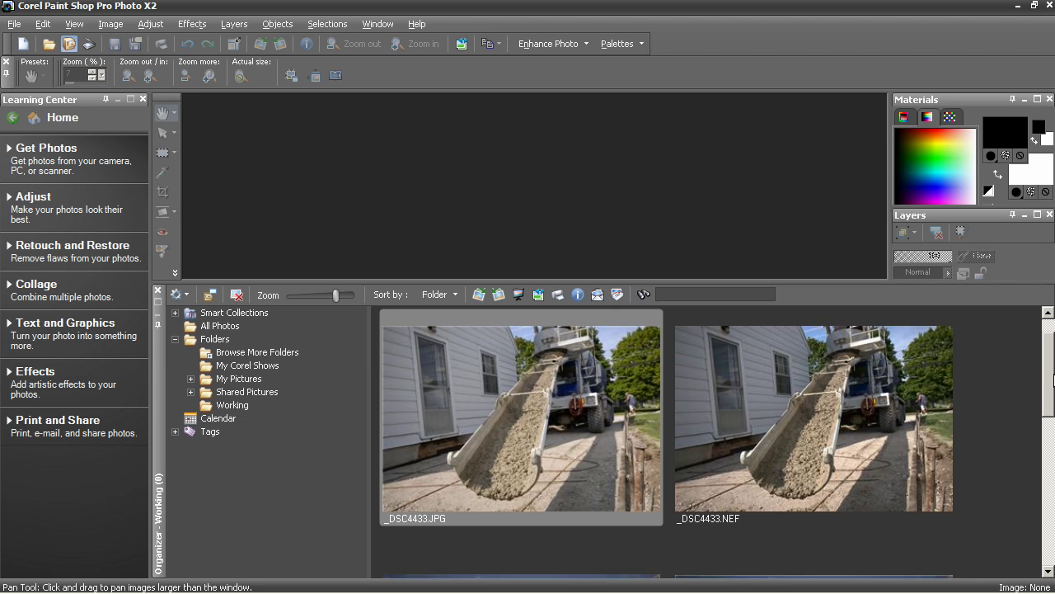
scroll(1052, 377, "down", 3)
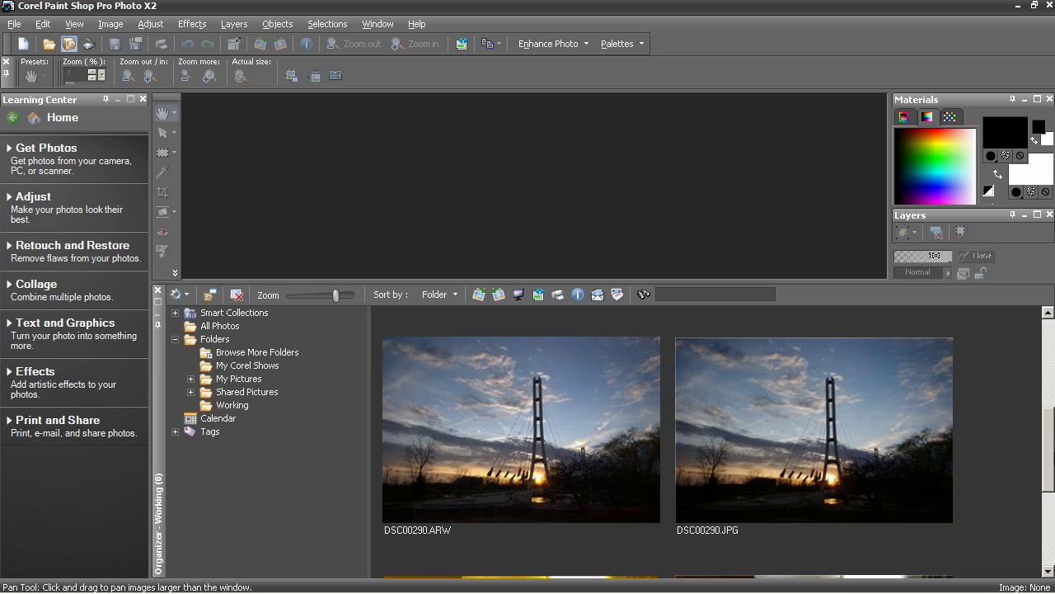
left_click_drag(1051, 458, 1051, 478)
scroll(1051, 479, "down", 3)
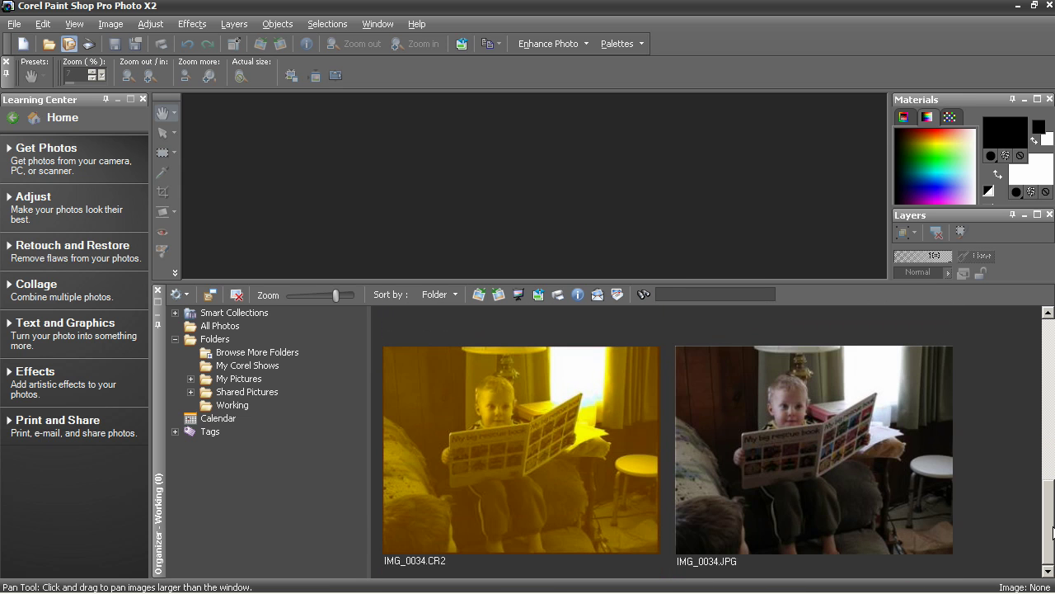
mouse_move(604, 465)
mouse_move(886, 473)
scroll(1052, 516, "up", 10)
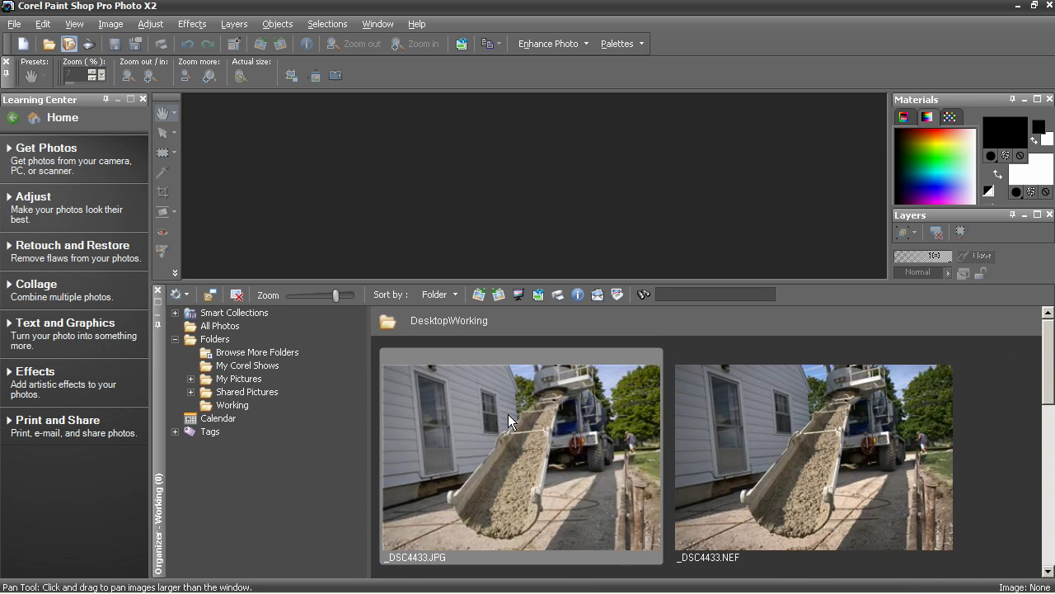
mouse_move(516, 412)
mouse_move(476, 409)
double_click(442, 418)
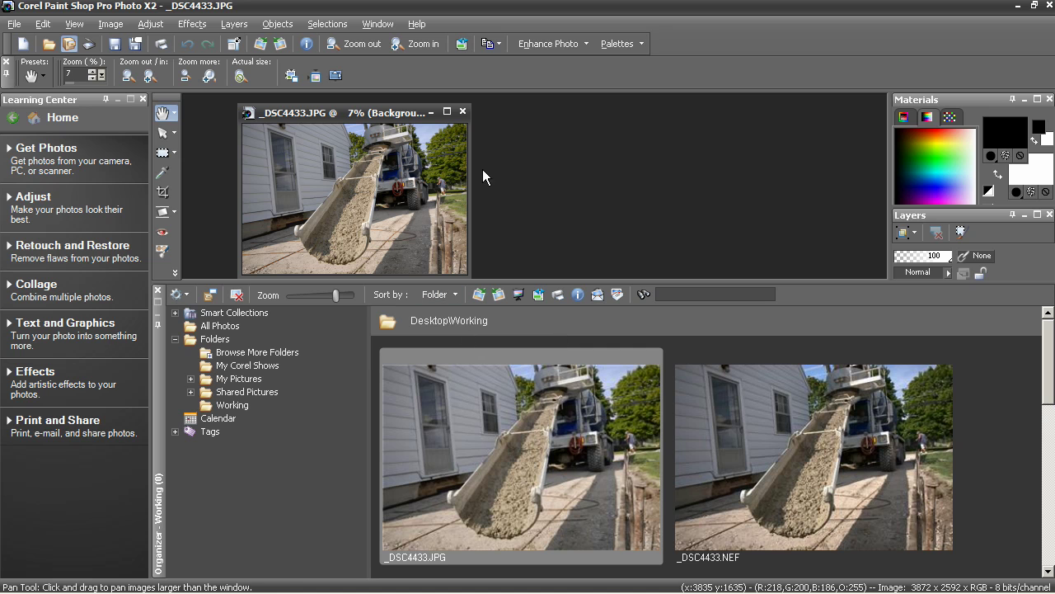
left_click(467, 113)
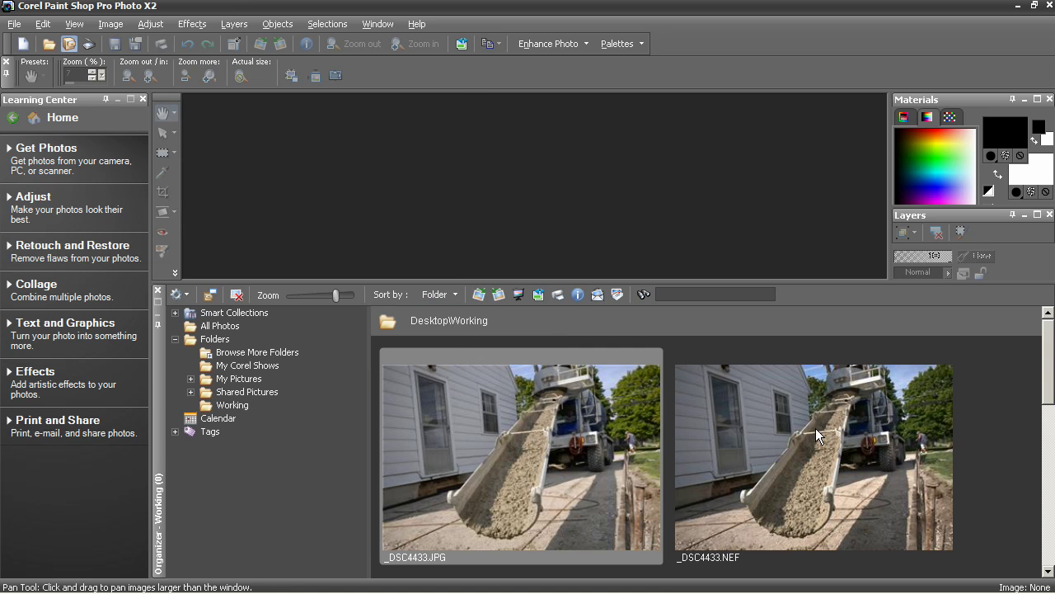
Open _DSC4433.NEF through Smart Photo Fix, trying White at 89 but leaving it at 0
double_click(812, 433)
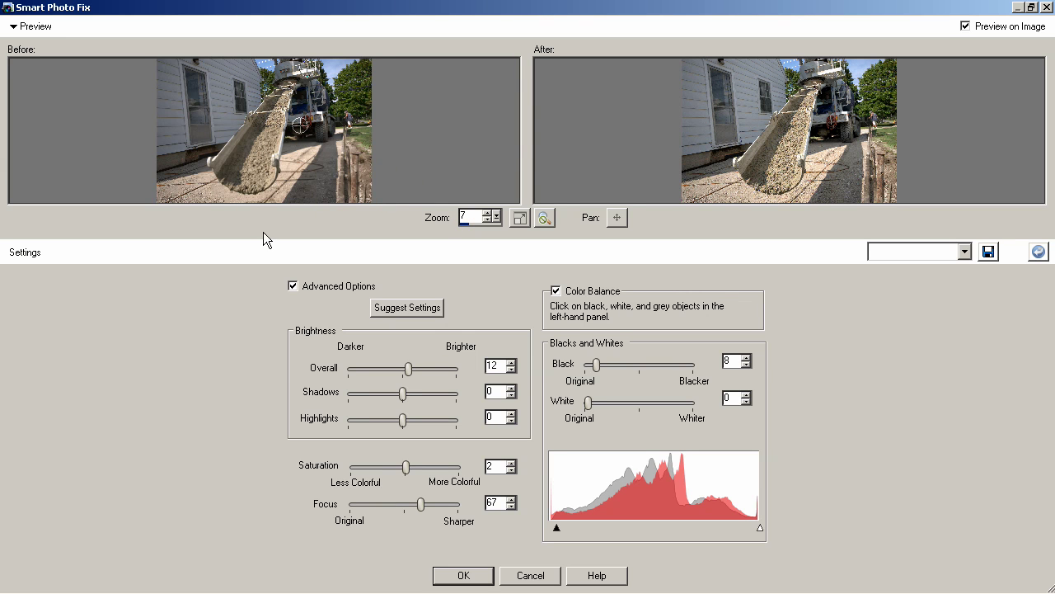
left_click(294, 287)
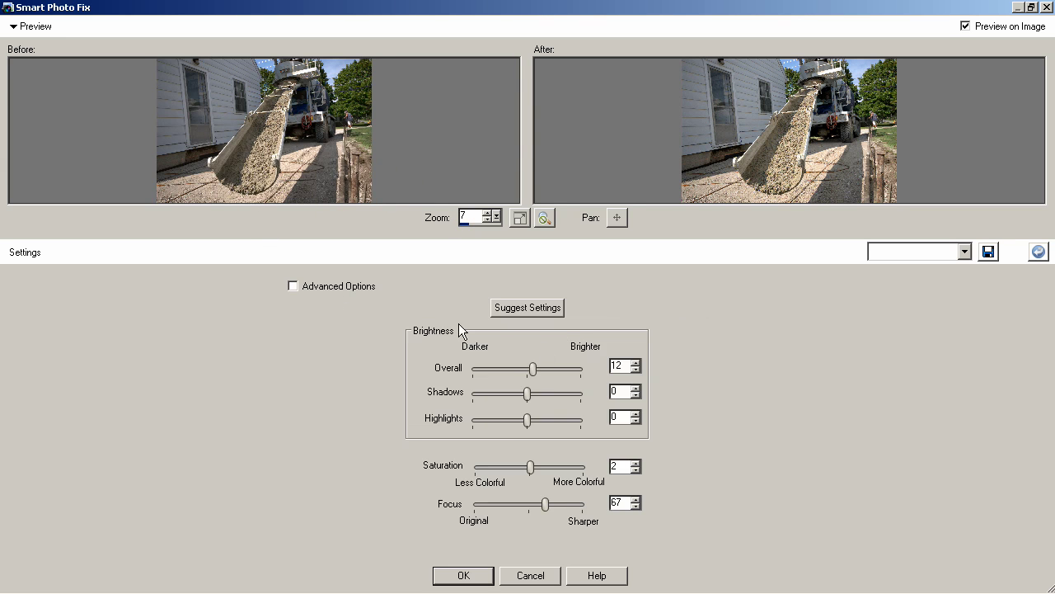
left_click(320, 289)
left_click(415, 306)
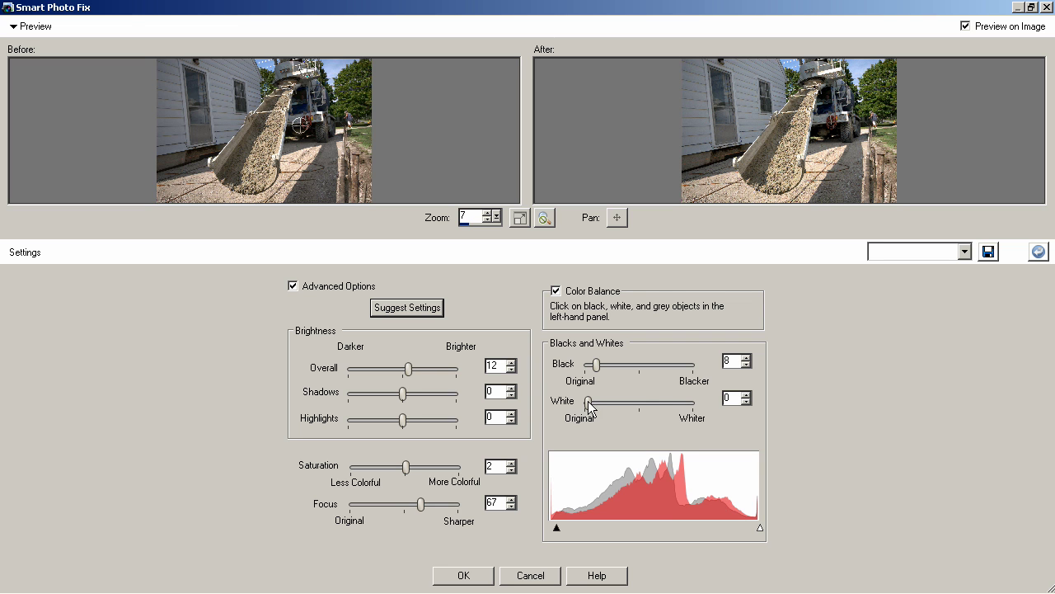
left_click_drag(588, 403, 677, 402)
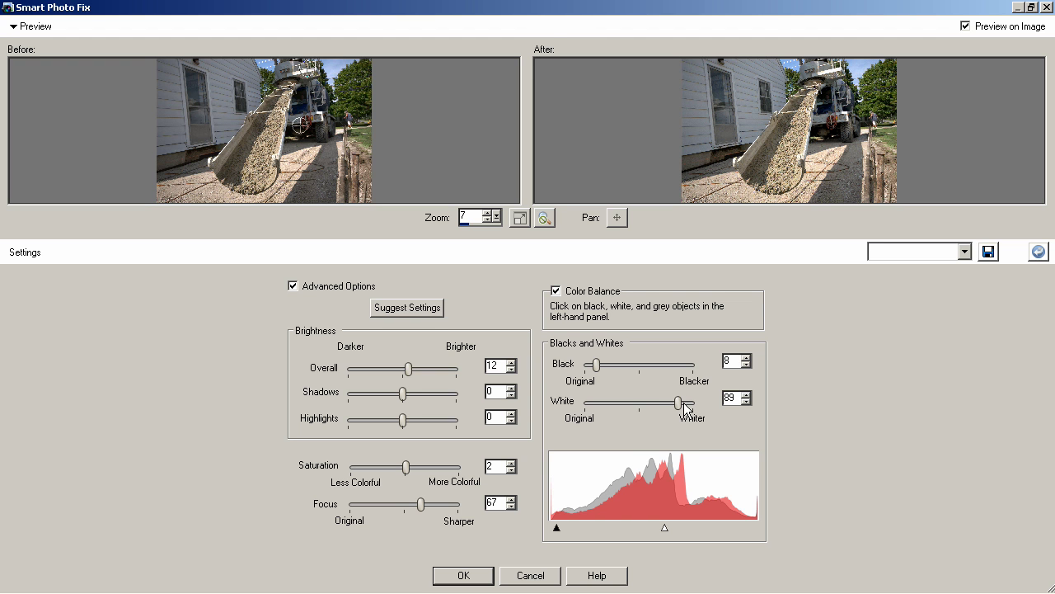
left_click_drag(677, 404, 585, 408)
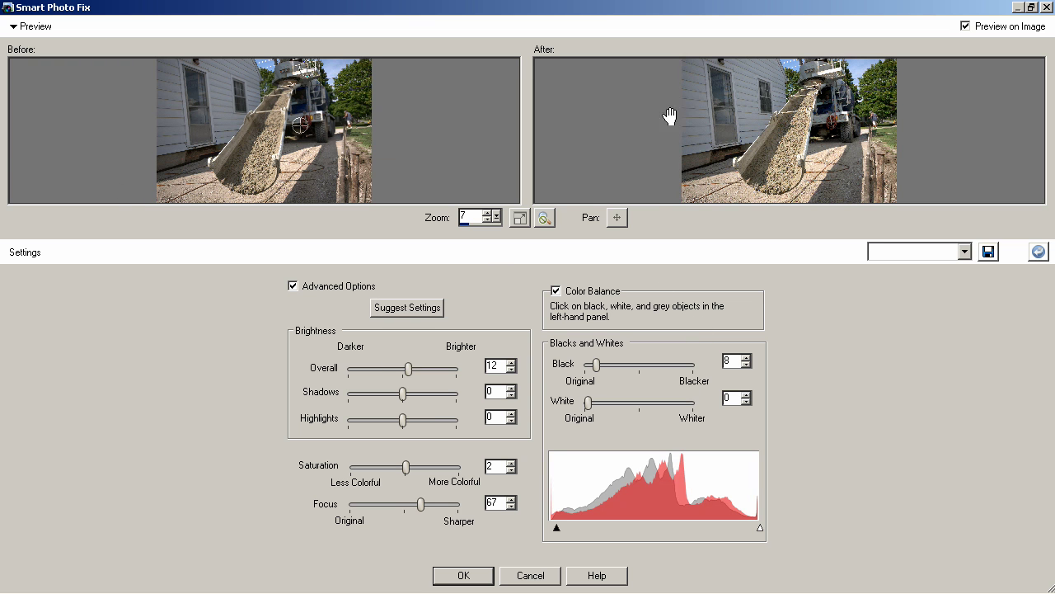
left_click(464, 576)
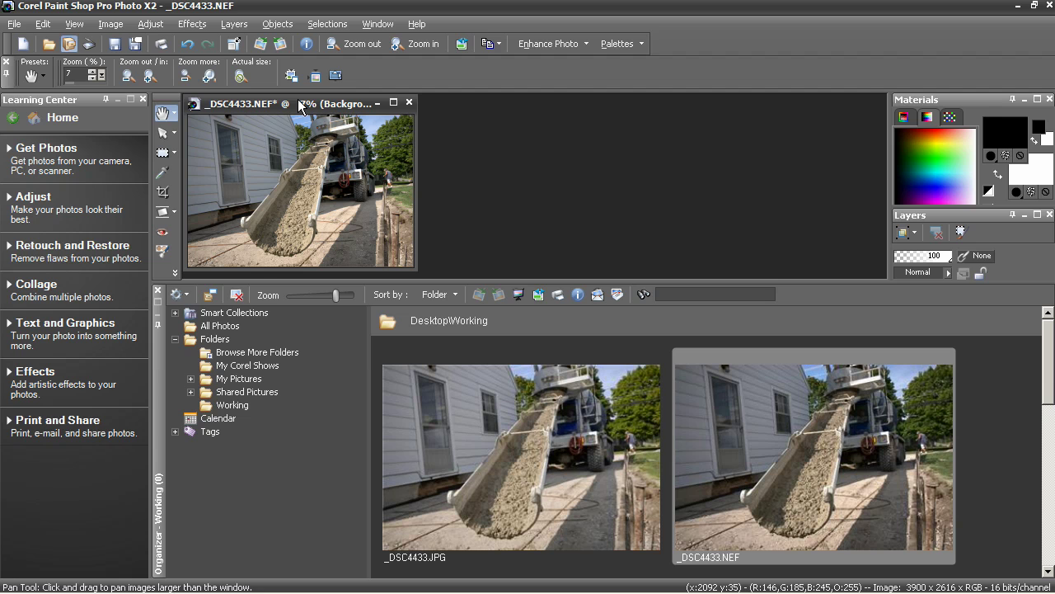
Stop raw files opening with Smart Photo Fix, then close _DSC4433.NEF without saving
left_click(14, 24)
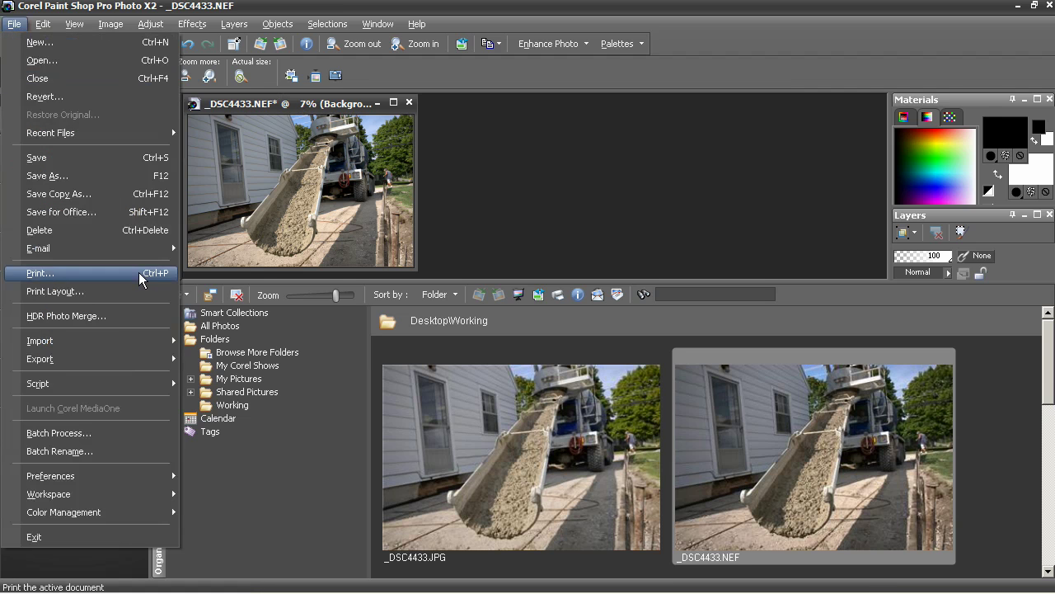
mouse_move(114, 476)
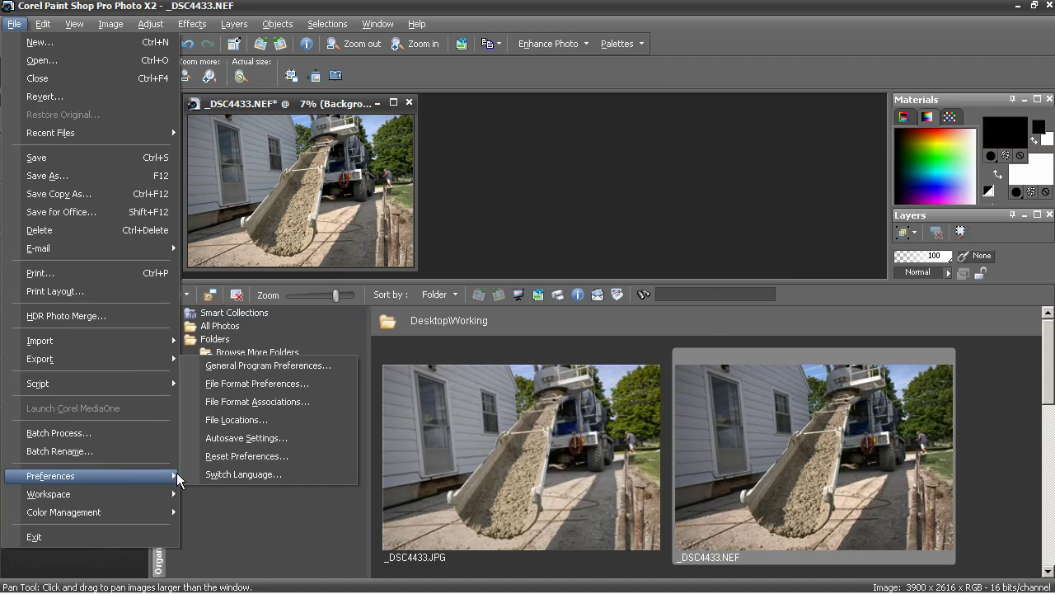
left_click(276, 385)
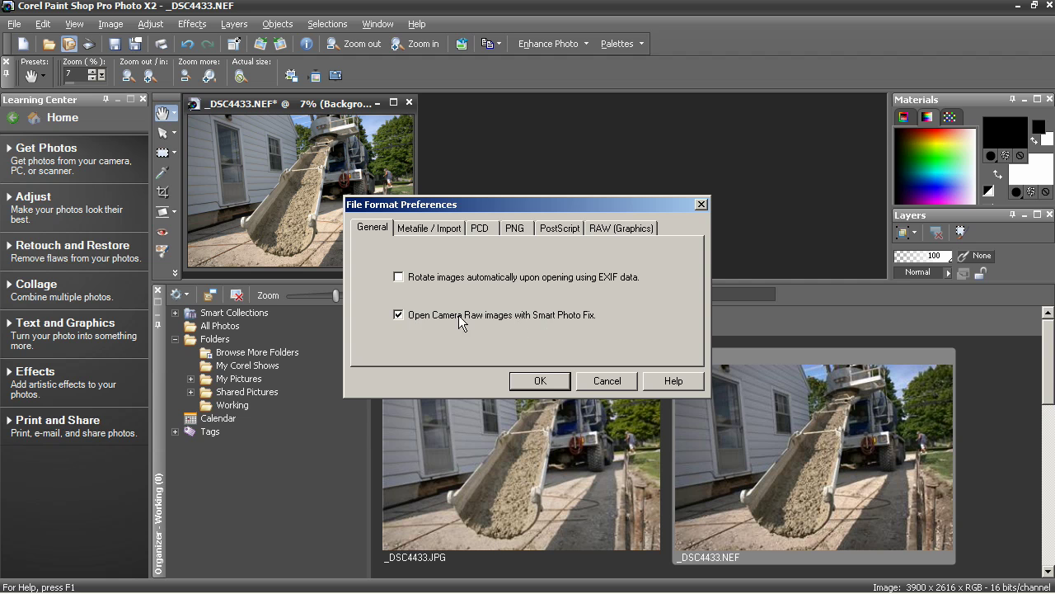
left_click(399, 314)
left_click(530, 382)
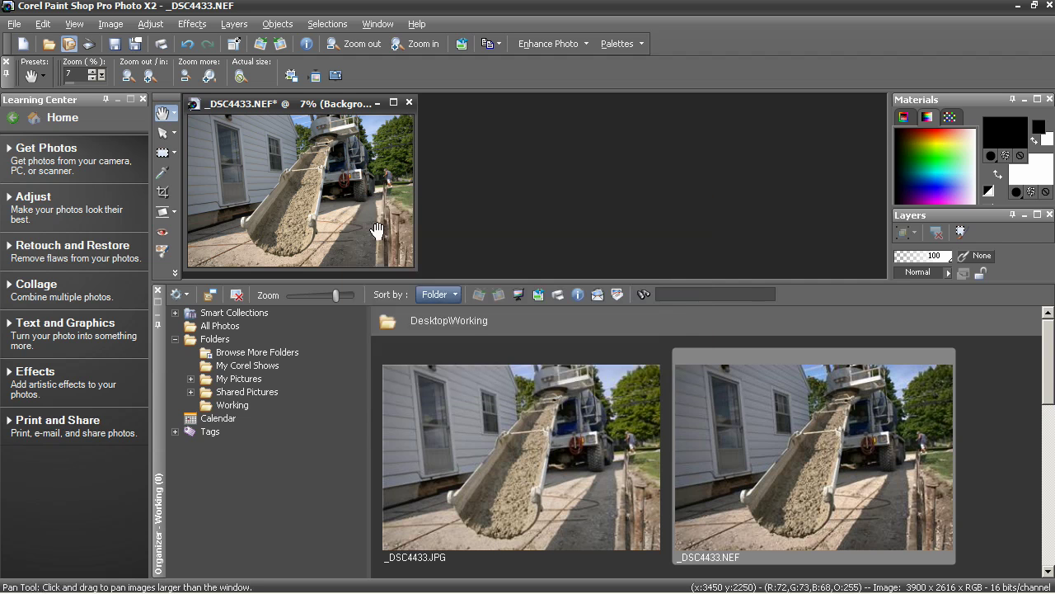
left_click(409, 102)
left_click(526, 324)
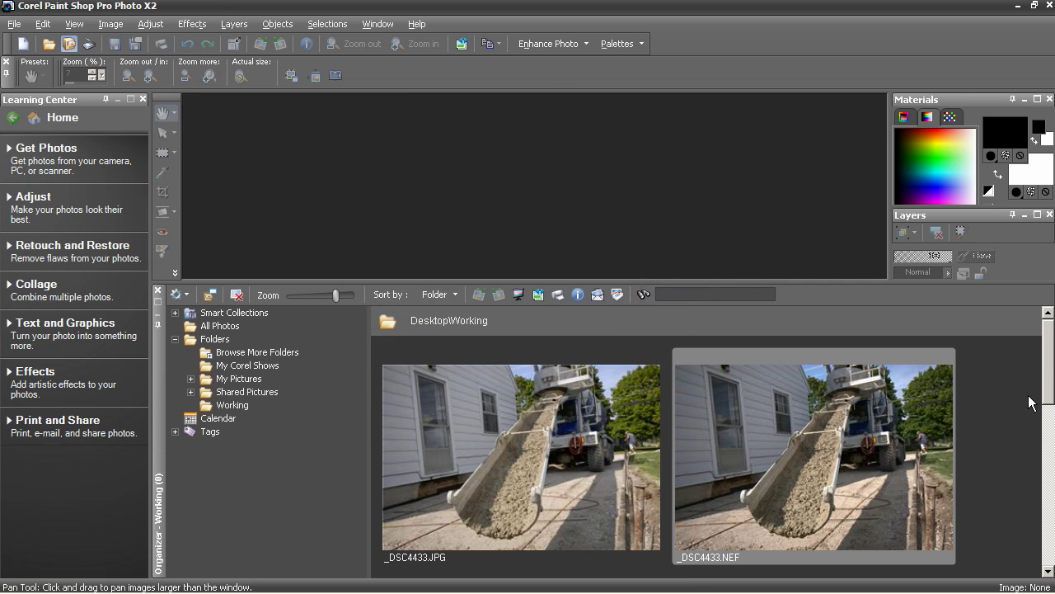
Open DSC00290.ARW from the Organizer and start Adjust > Histogram Adjustment on it
scroll(1048, 385, "down", 3)
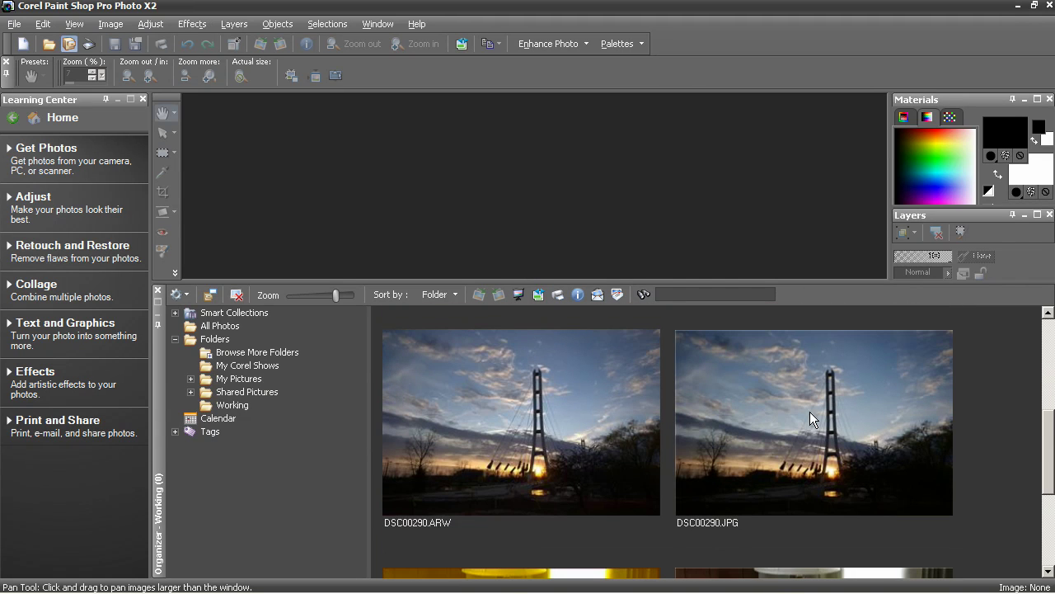
double_click(582, 395)
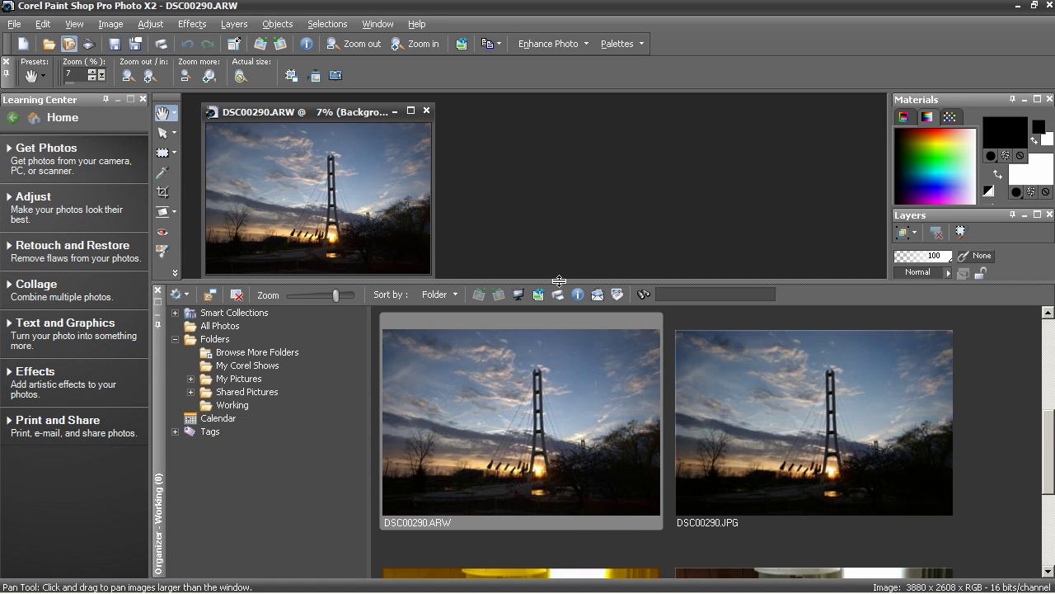
scroll(387, 153, "up", 1)
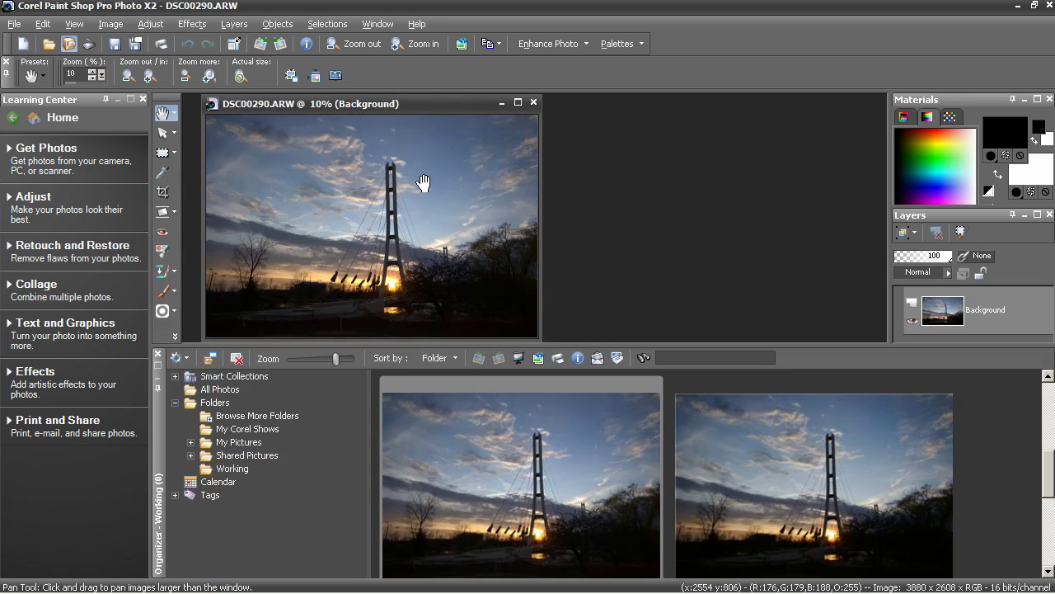
left_click(150, 24)
mouse_move(218, 167)
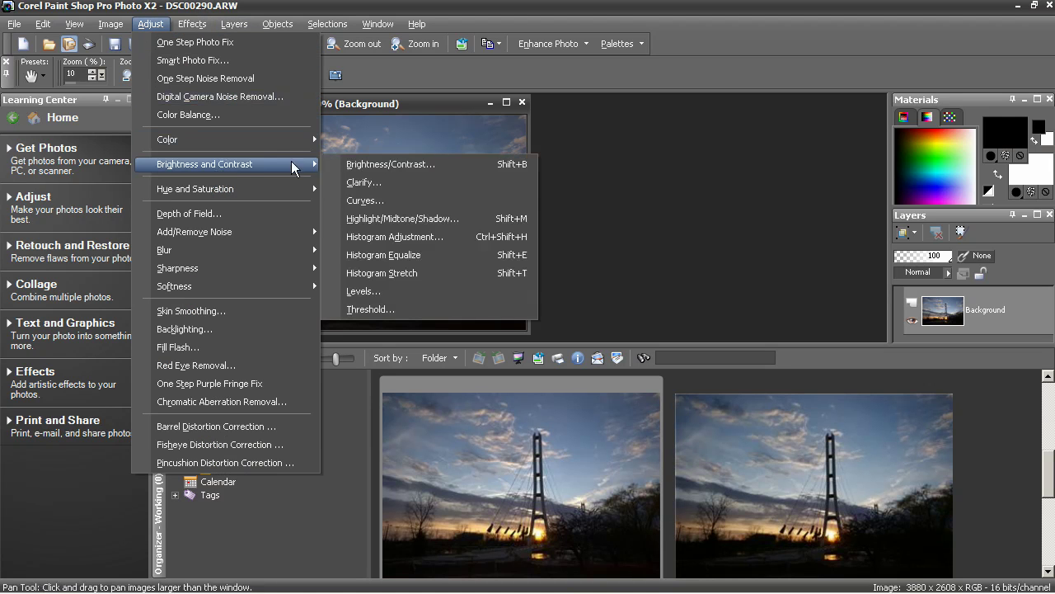
left_click(384, 234)
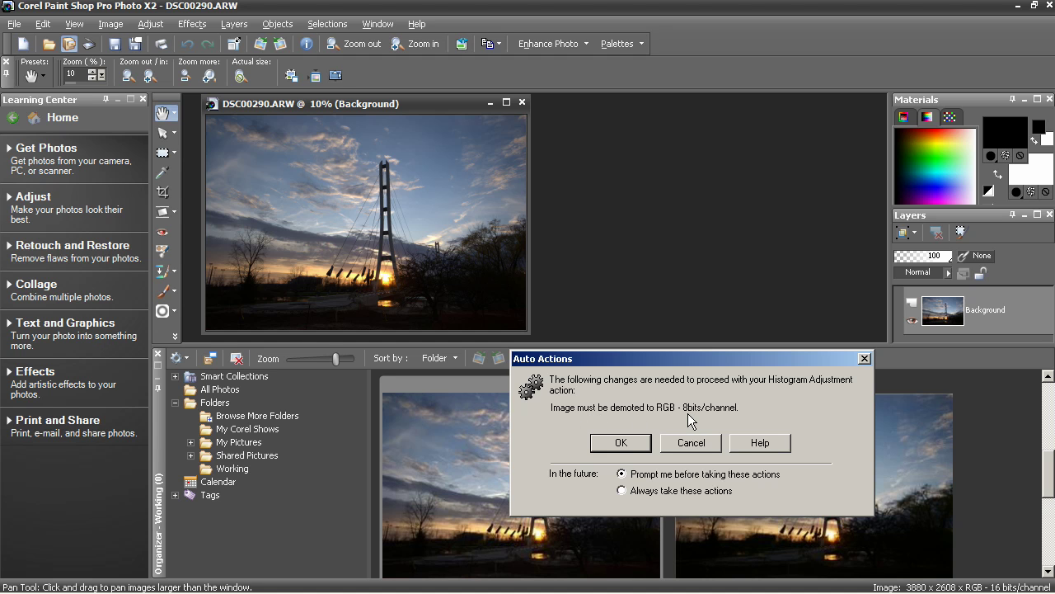
Demote DSC00290.ARW to 8 bits, try lowering the High level, cancel, and close the photo
left_click(628, 443)
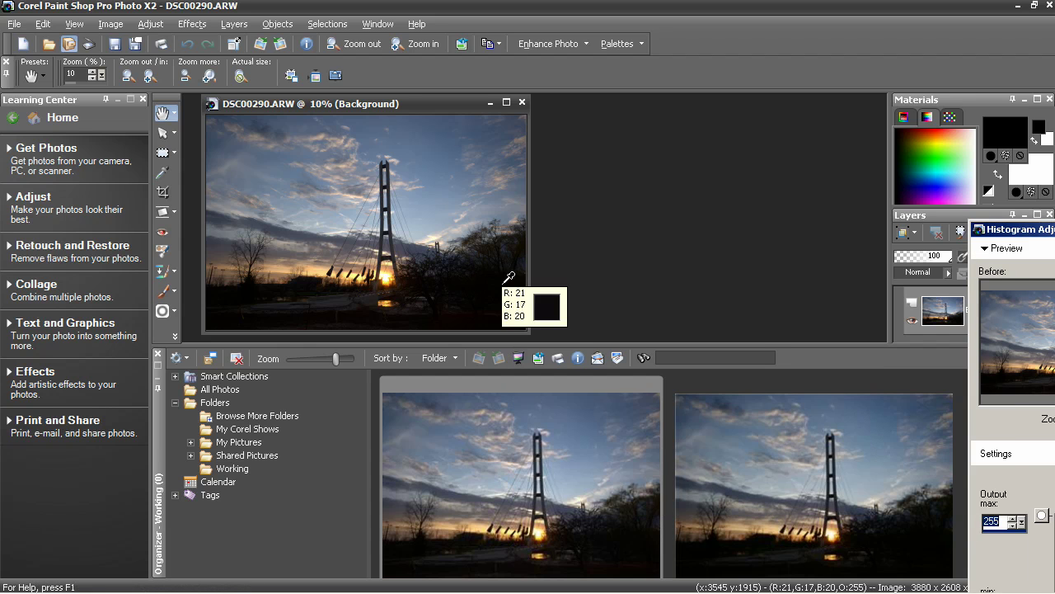
left_click_drag(1028, 236, 592, 28)
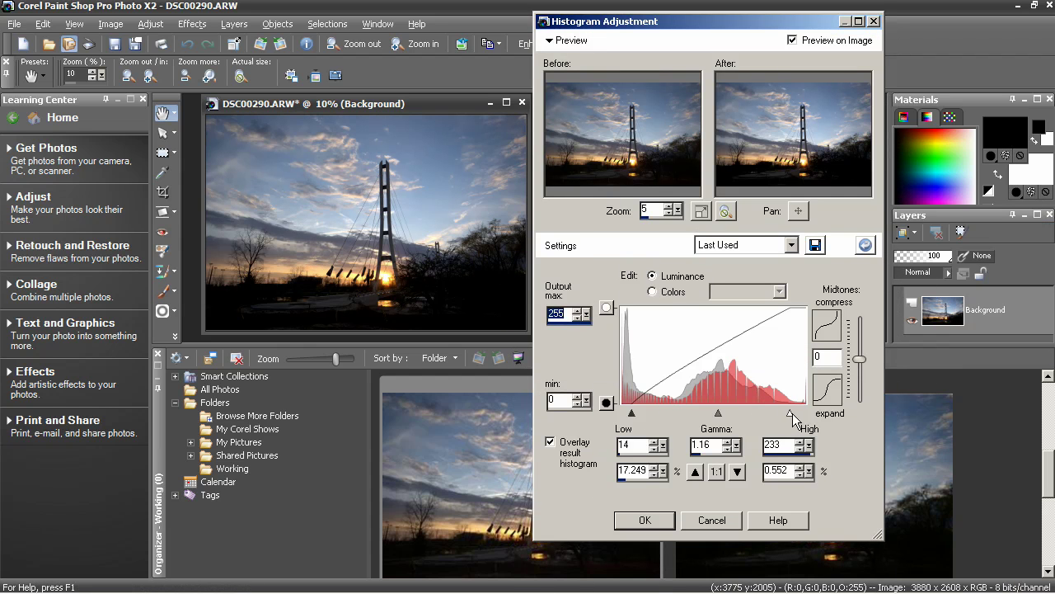
mouse_move(791, 414)
left_mouse_down()
mouse_move(774, 414)
mouse_move(786, 413)
left_mouse_up()
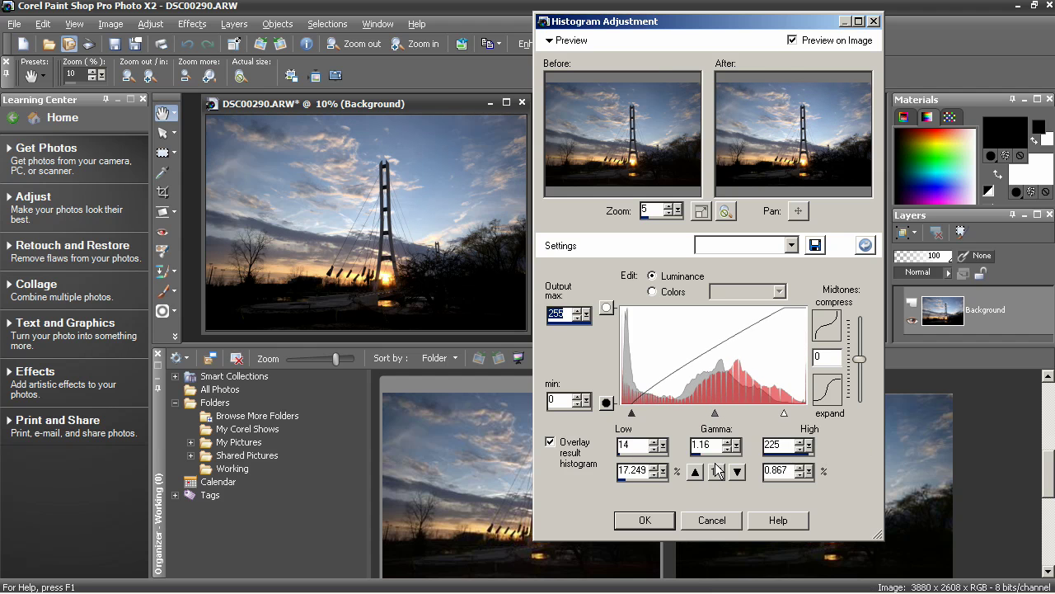
left_click(725, 520)
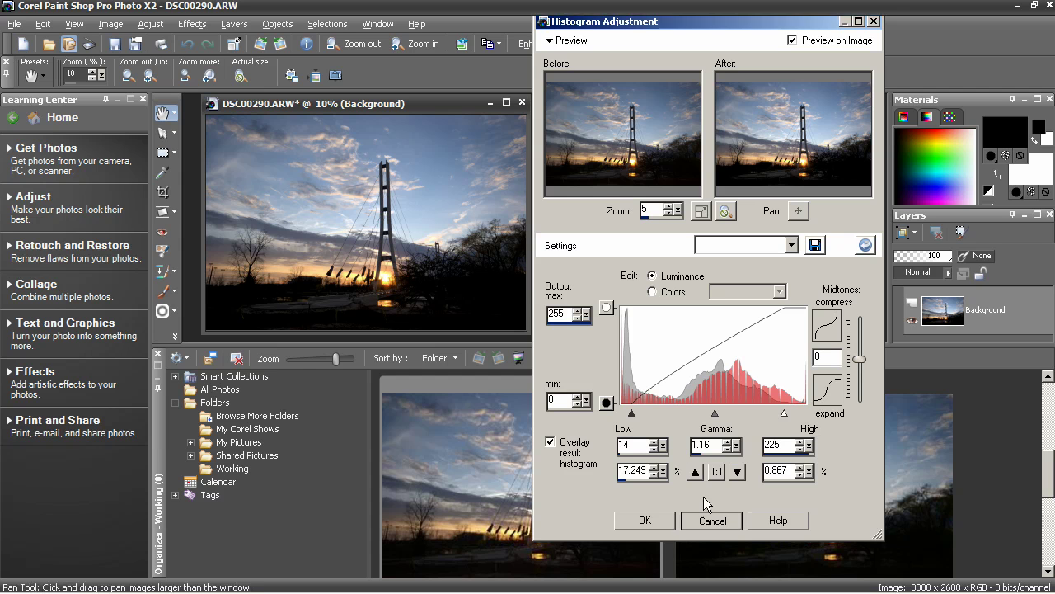
left_click(524, 109)
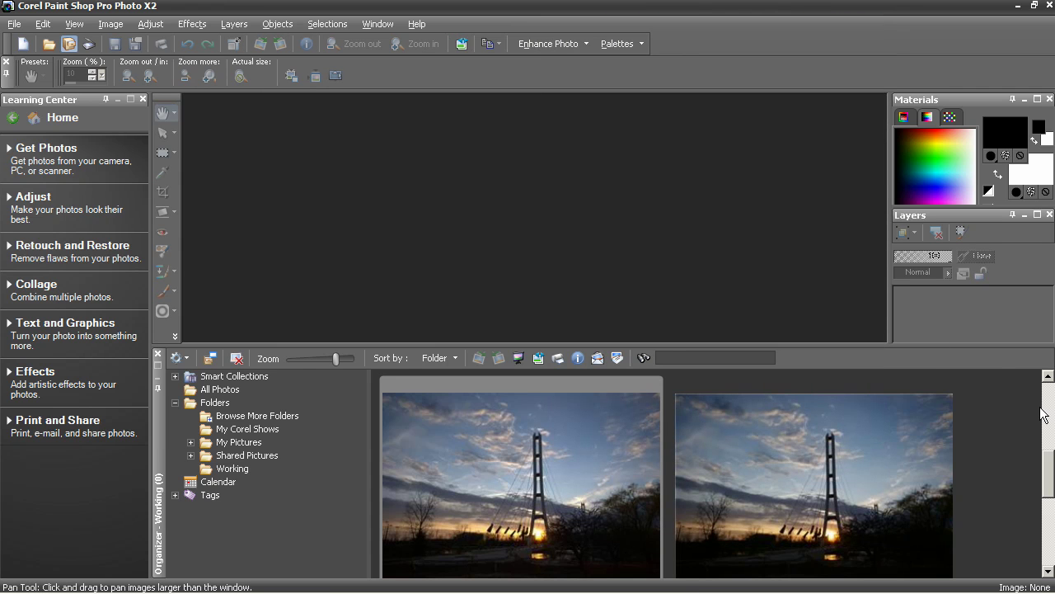
left_click_drag(1052, 471, 1052, 541)
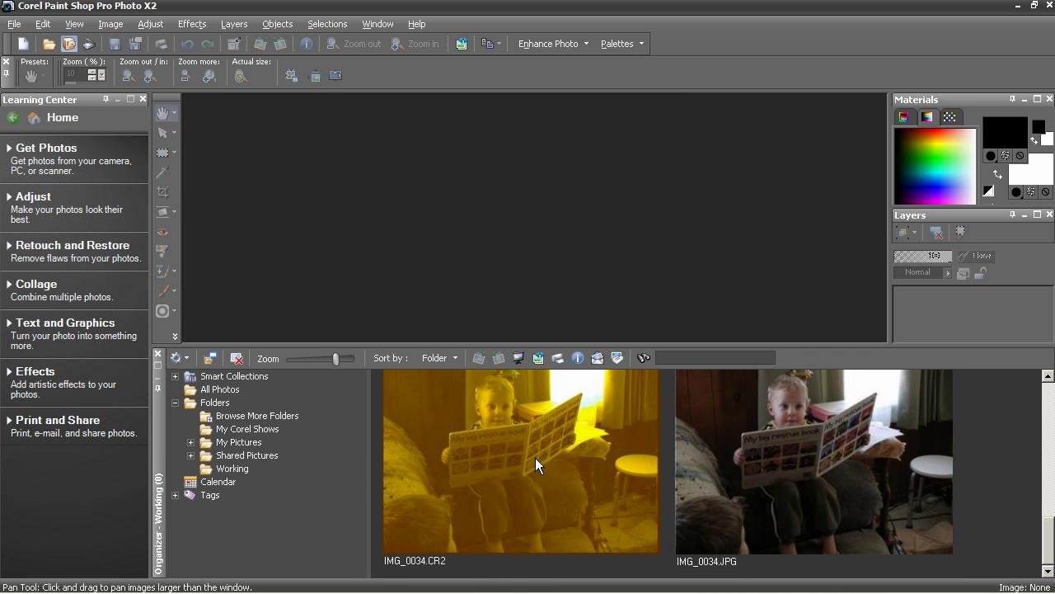
left_click(531, 422)
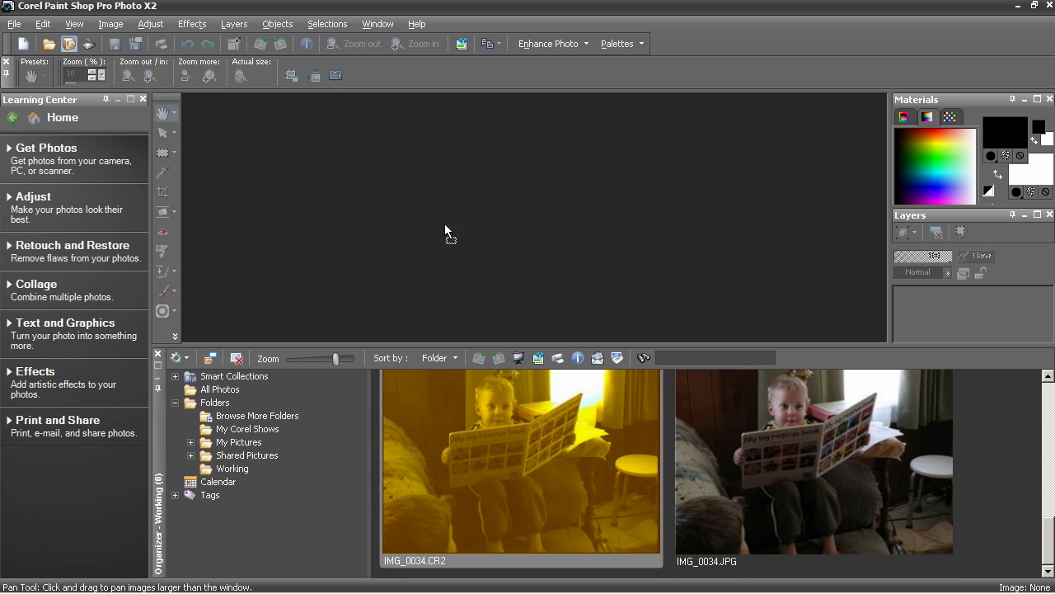
left_click_drag(444, 224, 445, 224)
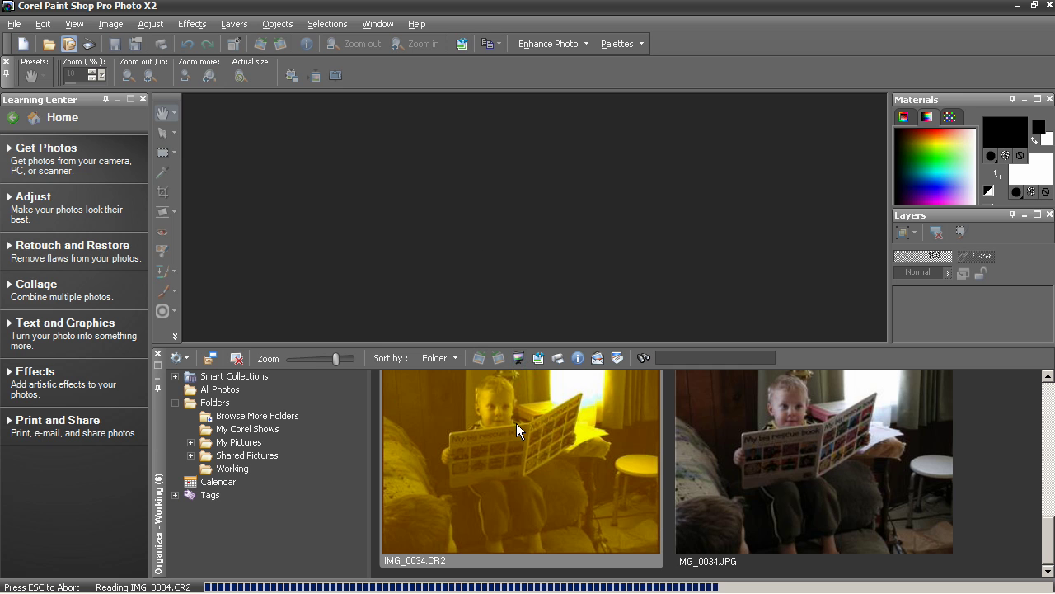
mouse_move(516, 423)
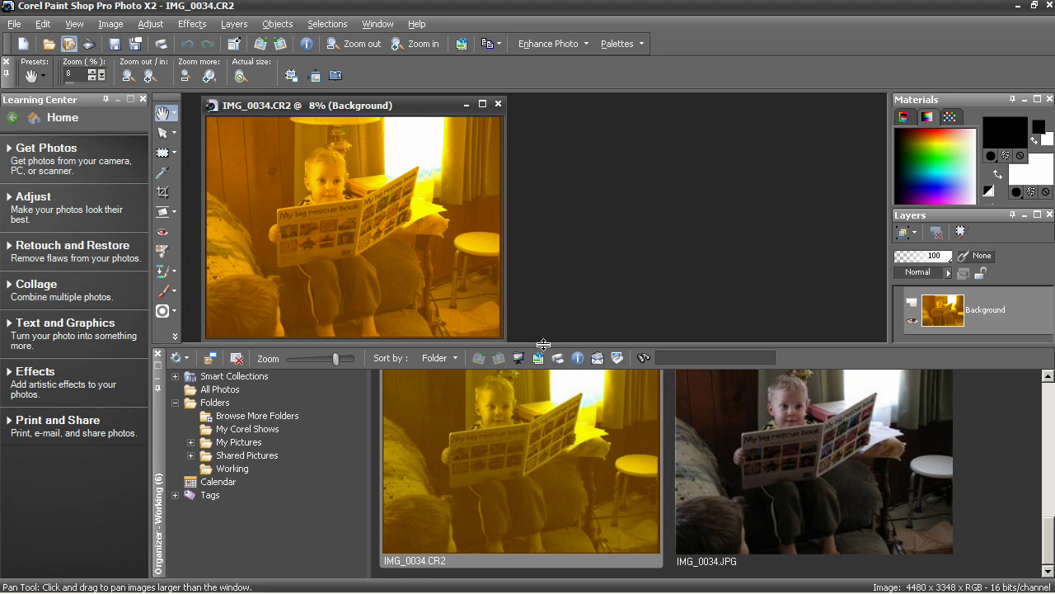
left_click_drag(544, 344, 550, 353)
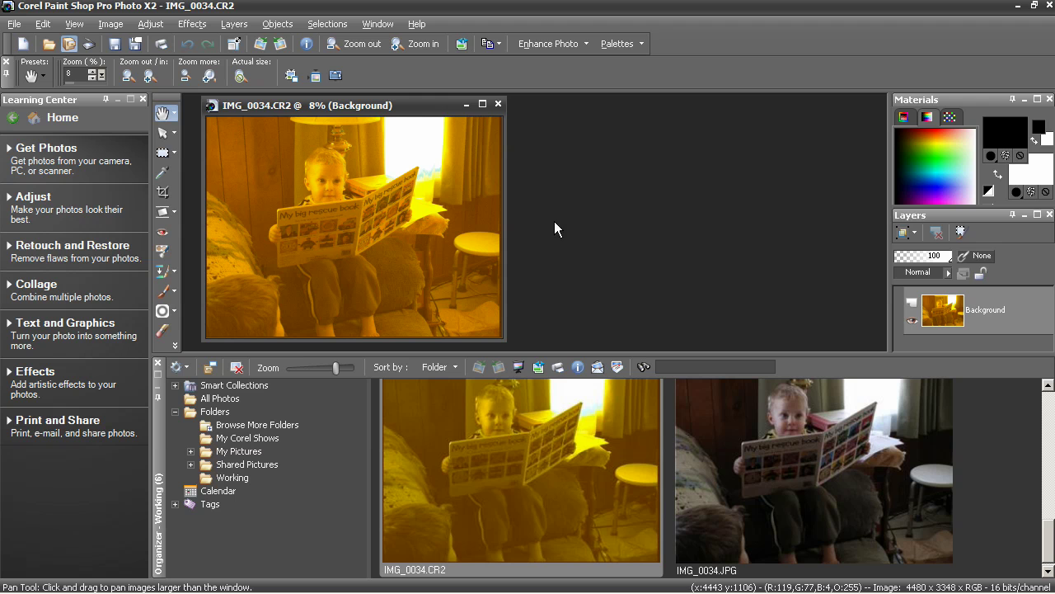
Close IMG_0034.CR2, open IMG_0034.JPG, and nudge its window slightly up and left
left_click(498, 106)
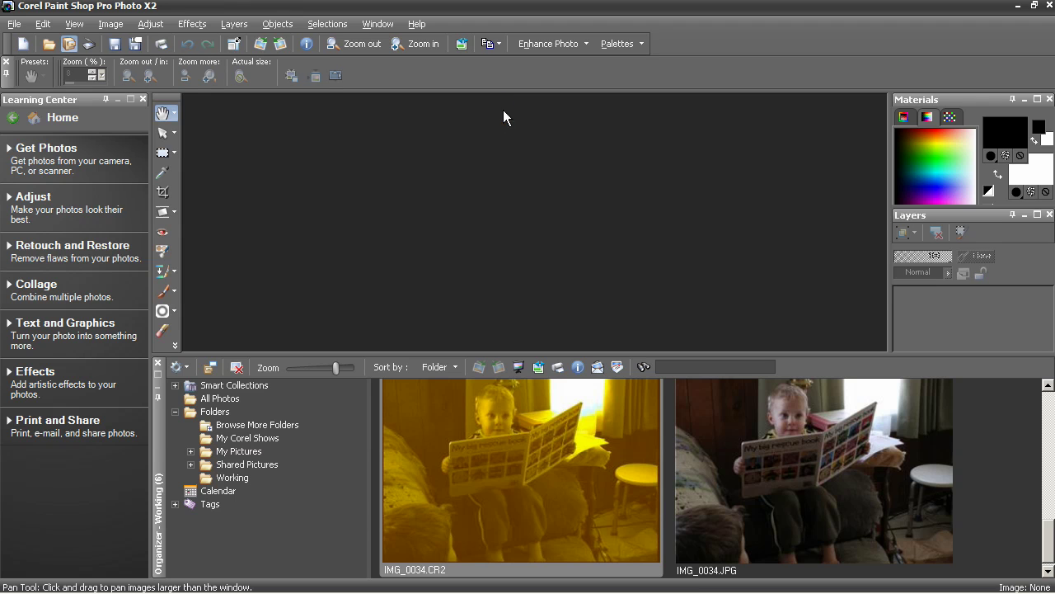
double_click(834, 461)
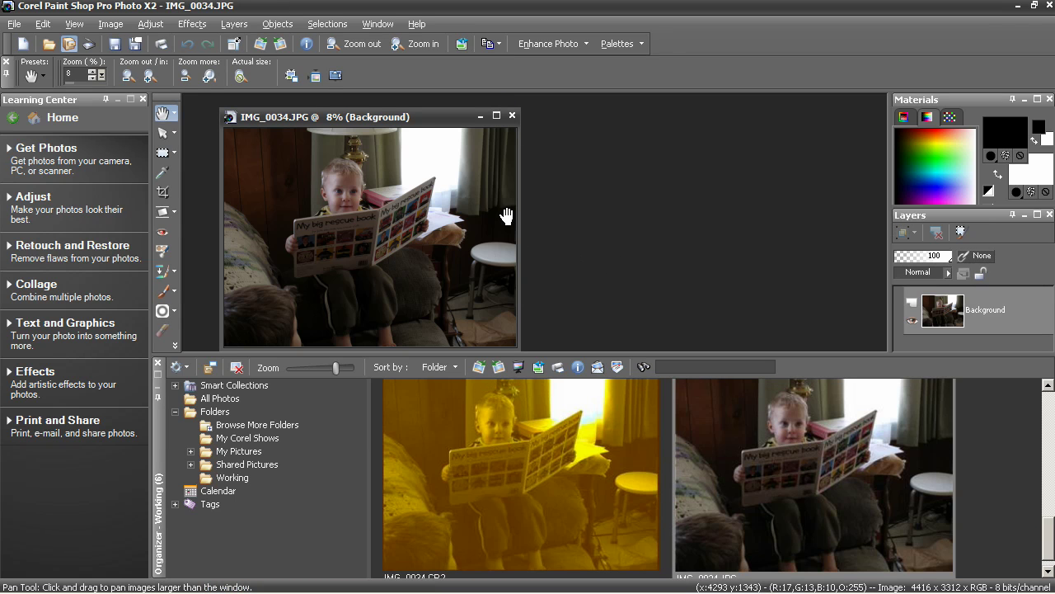
left_click_drag(404, 117, 380, 107)
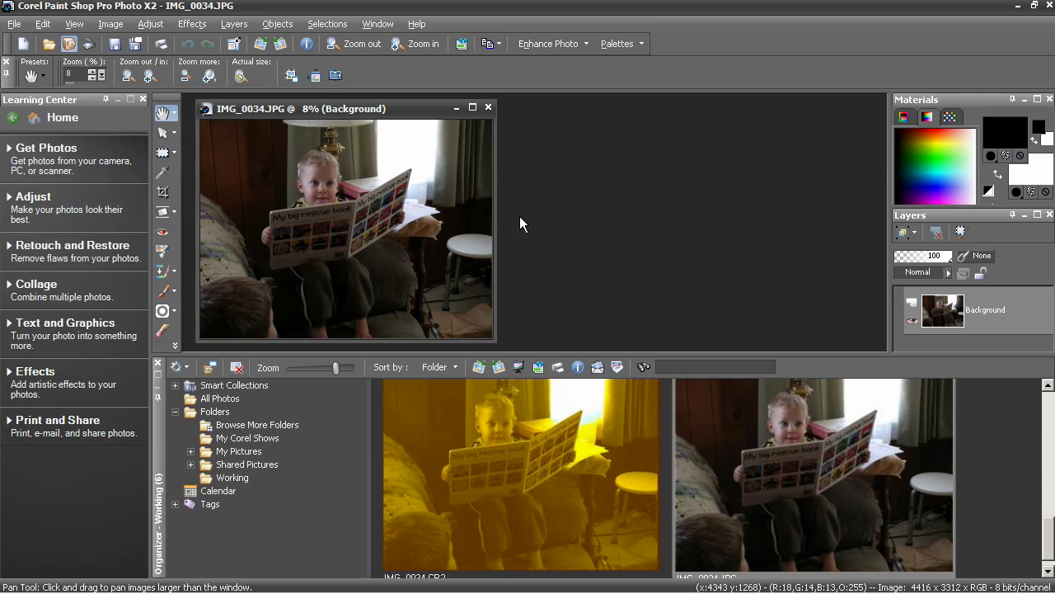